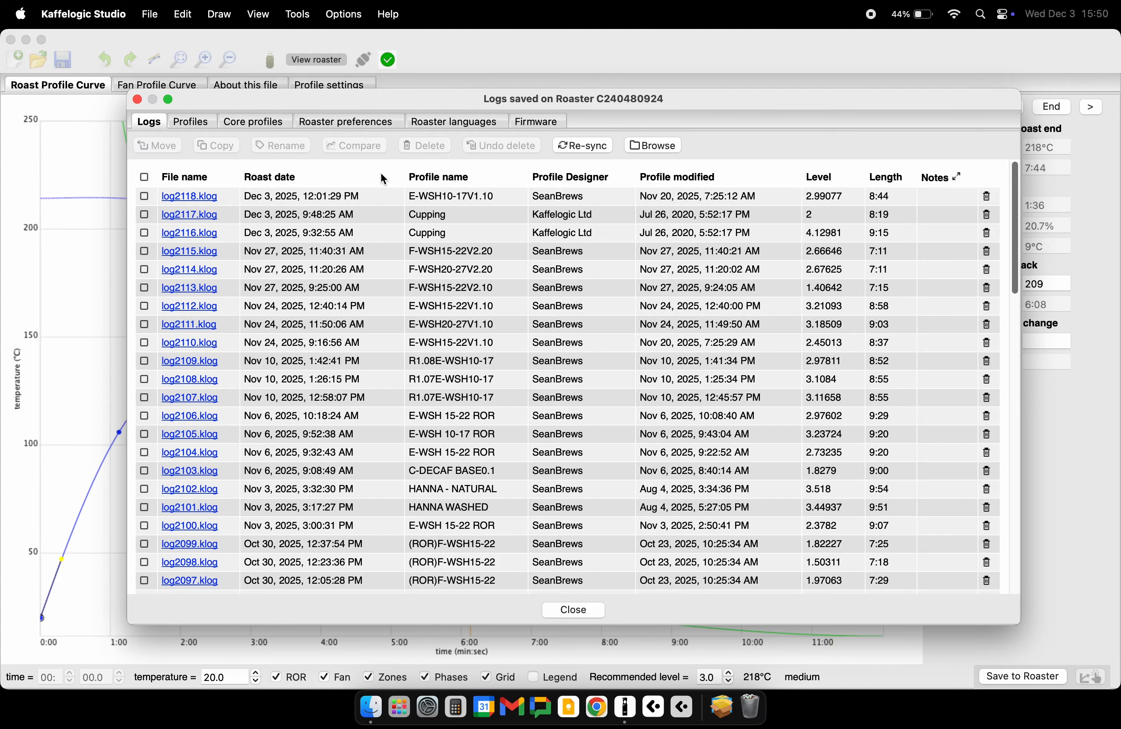
# - Browse the roaster's saved logs folder in Finder and inspect the file actions available for log2116.klog, log2117.klog and log2118.klog
pyautogui.click(656, 145)
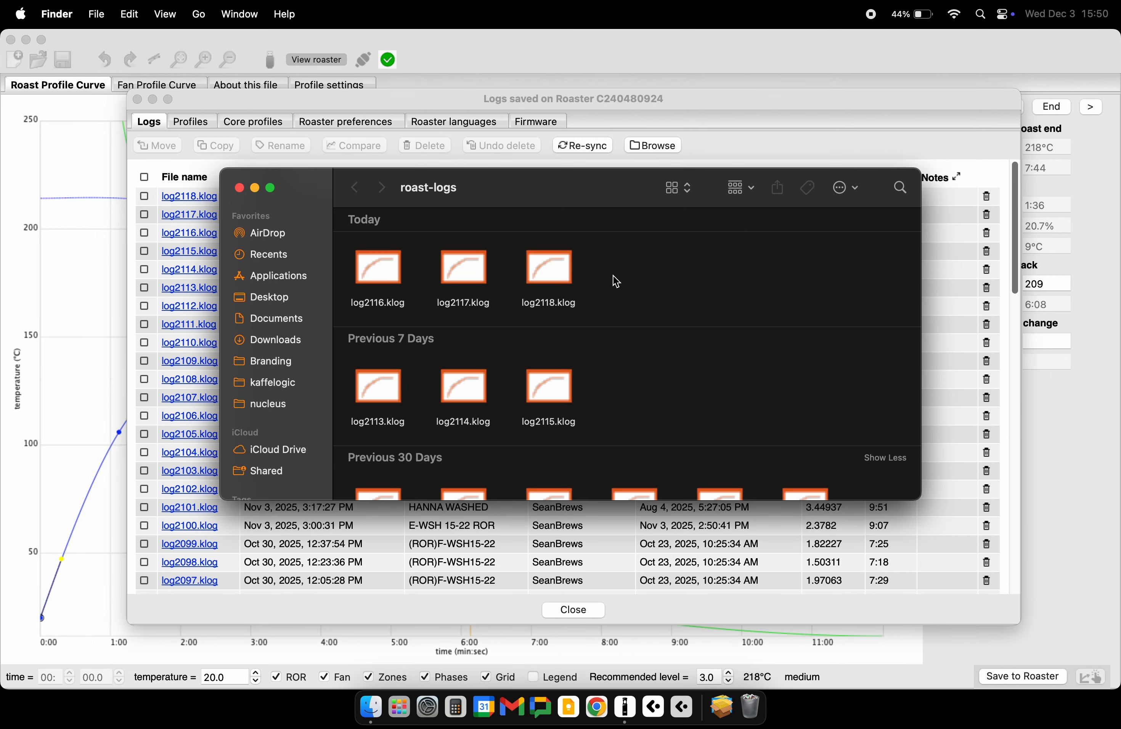
pyautogui.moveTo(617, 282); pyautogui.dragTo(344, 251)
pyautogui.rightClick(562, 275)
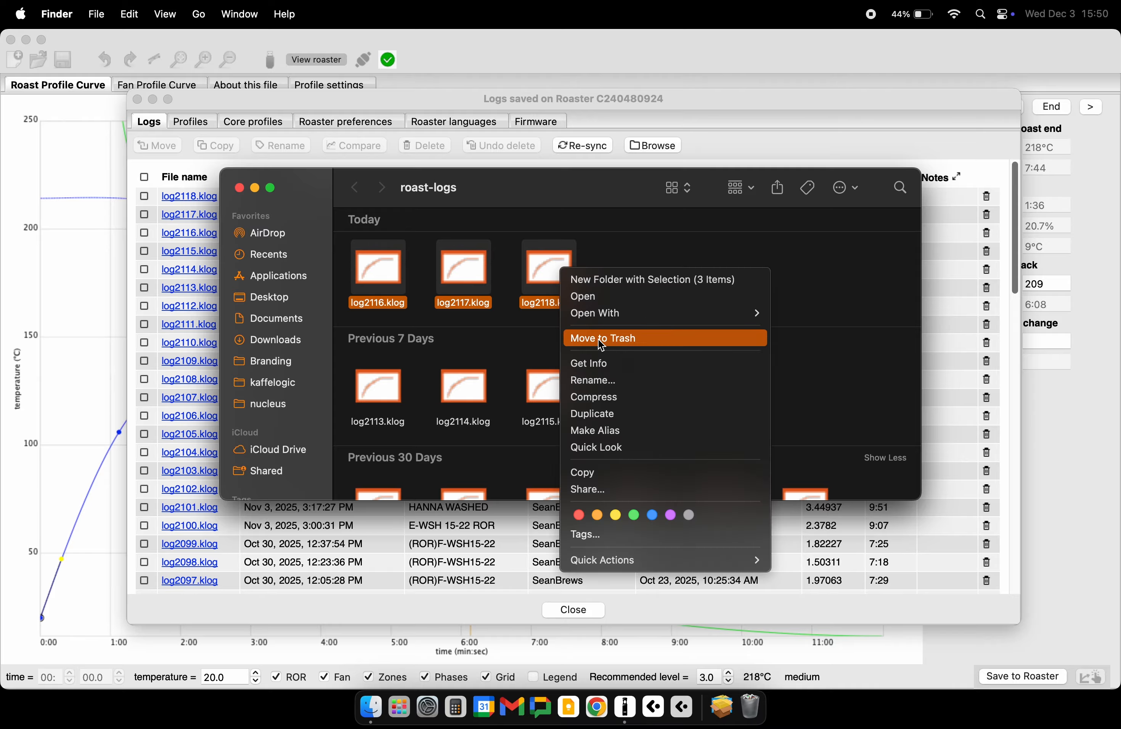
pyautogui.click(806, 295)
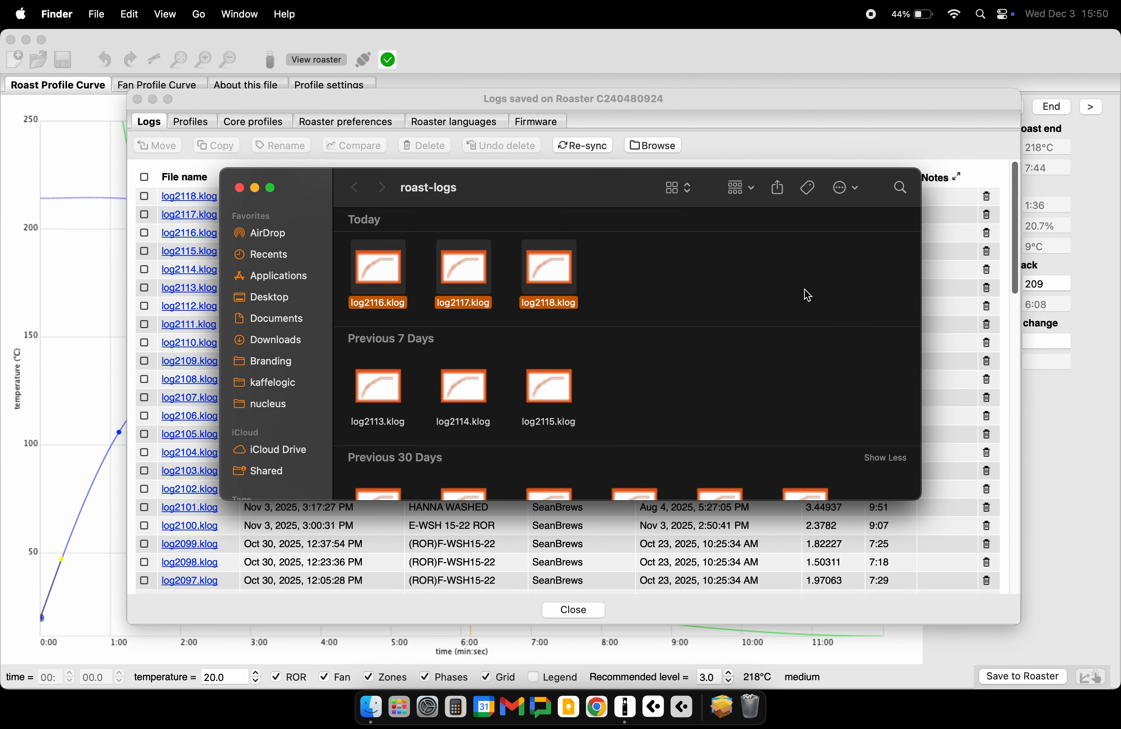
pyautogui.click(680, 280)
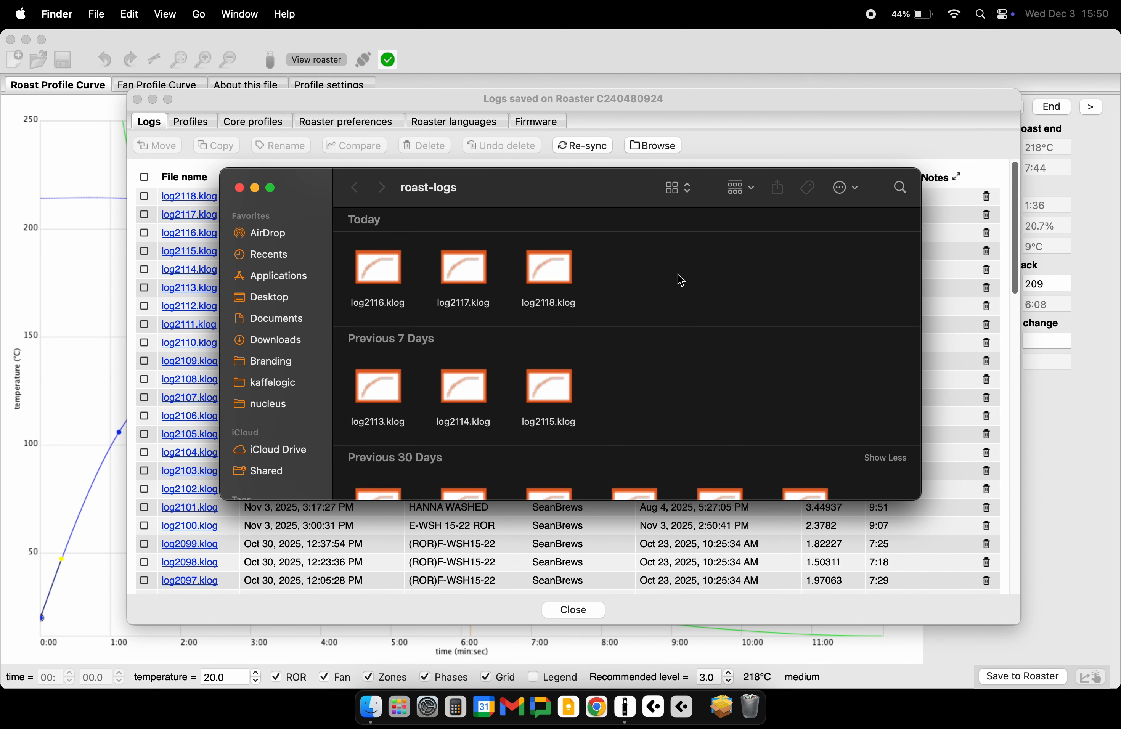
pyautogui.click(239, 188)
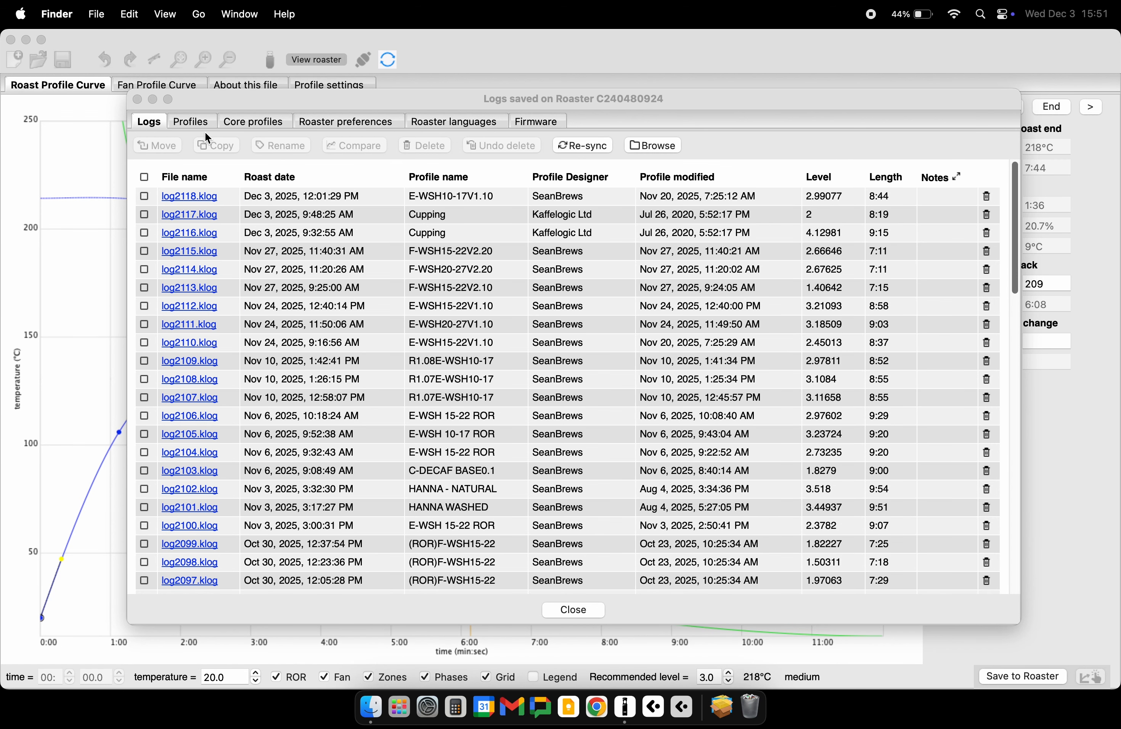
# - Open the 0-1200m RTD v1.0.kpro profile from the profiles stored on the roaster
pyautogui.click(191, 122)
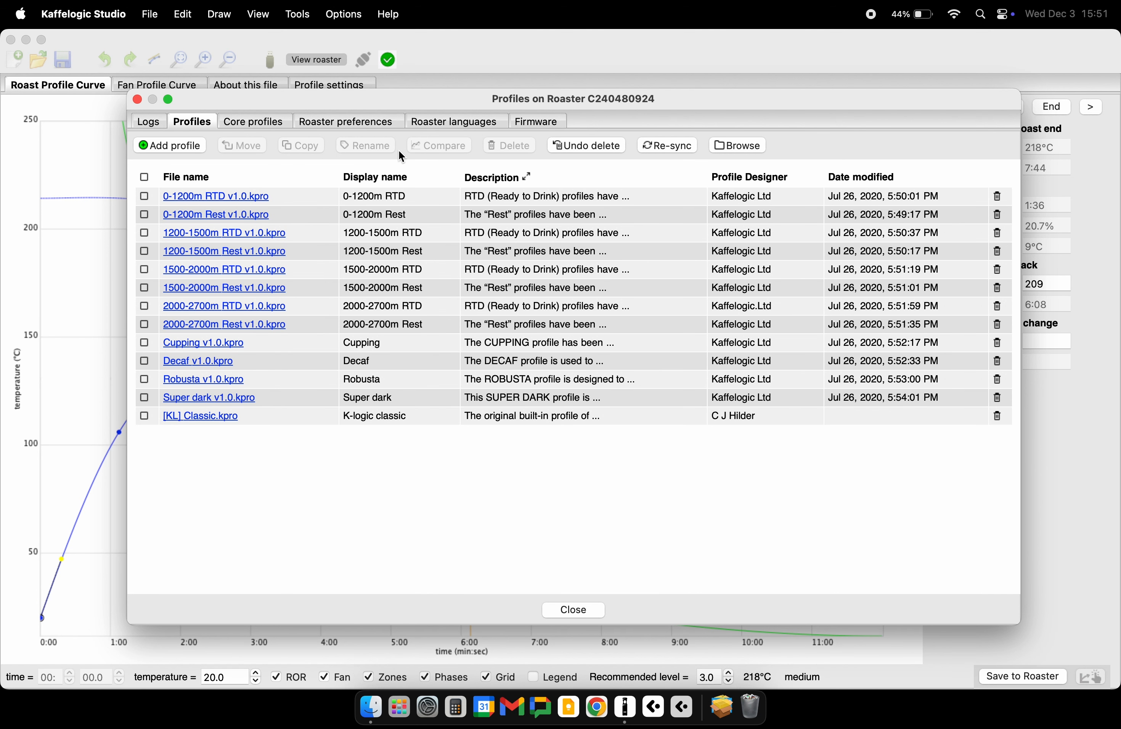
pyautogui.click(208, 203)
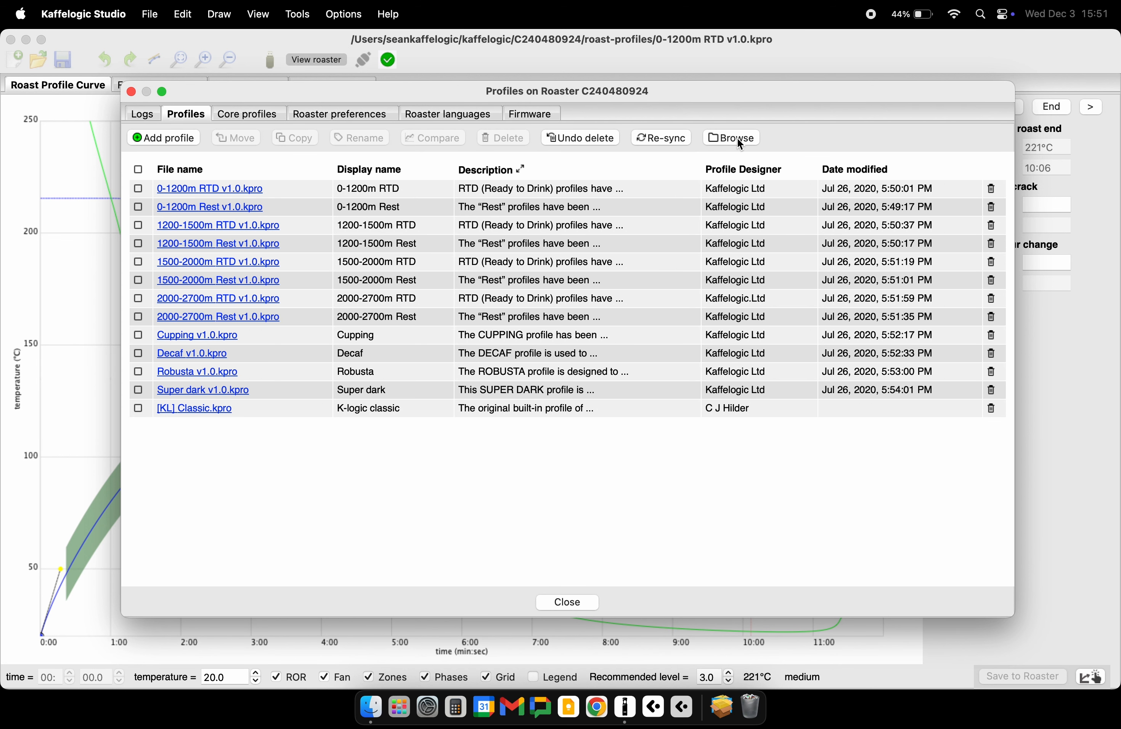
# - Move [KL] Classic.kpro from the roast-profiles folder to the Trash using Finder, and close the folder window
pyautogui.click(737, 137)
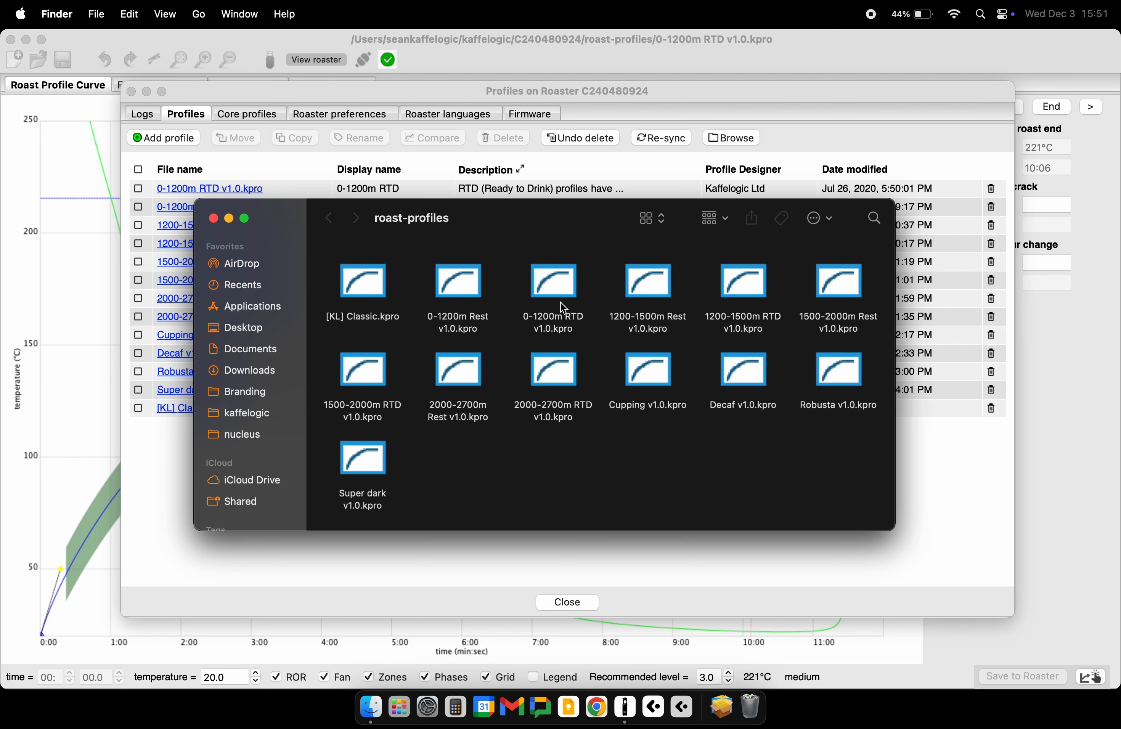
pyautogui.moveTo(553, 219); pyautogui.dragTo(547, 160)
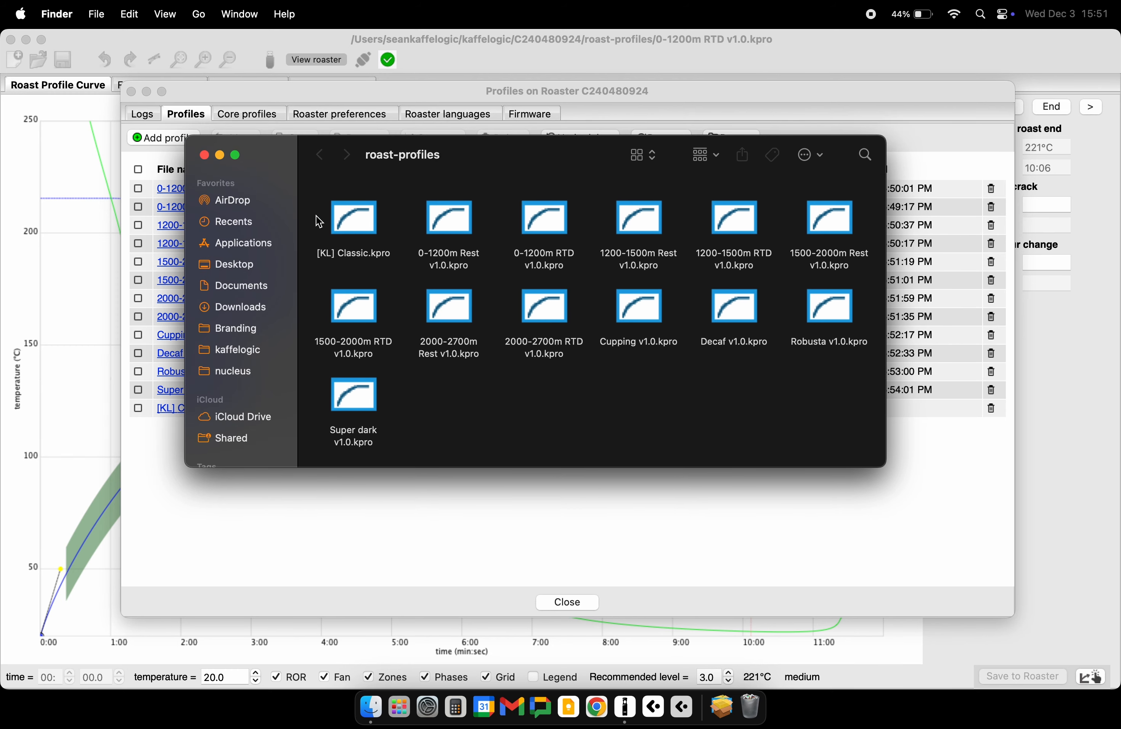
pyautogui.click(356, 220)
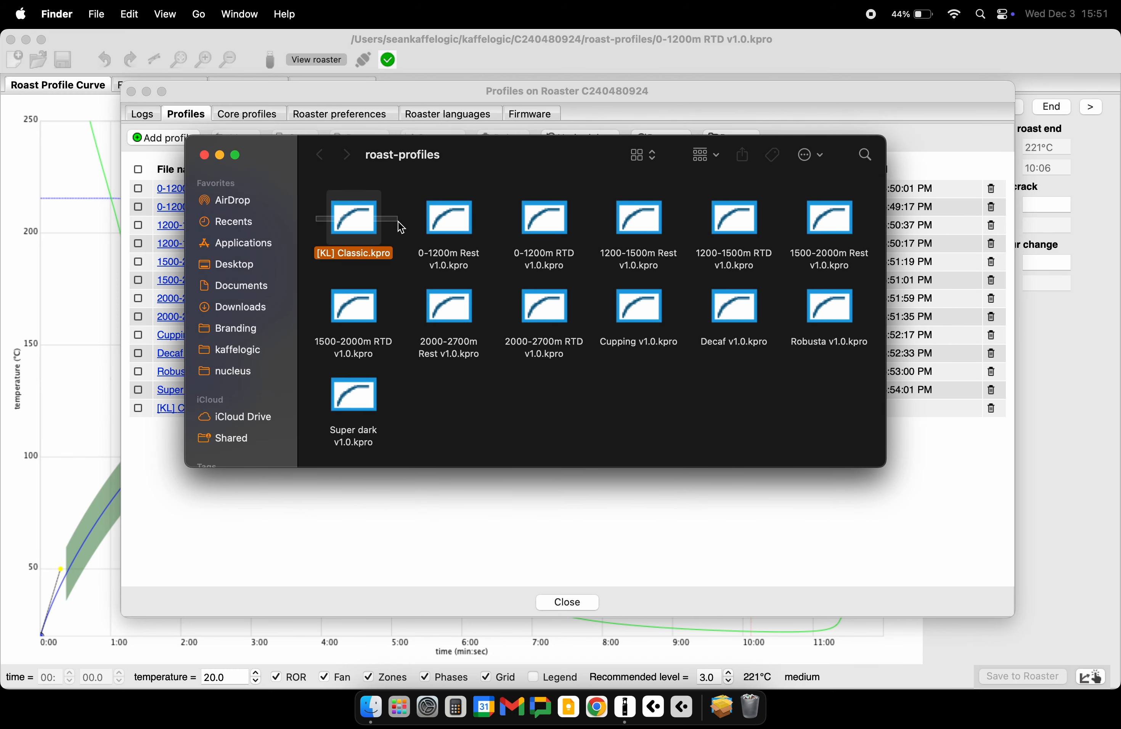
pyautogui.rightClick(370, 221)
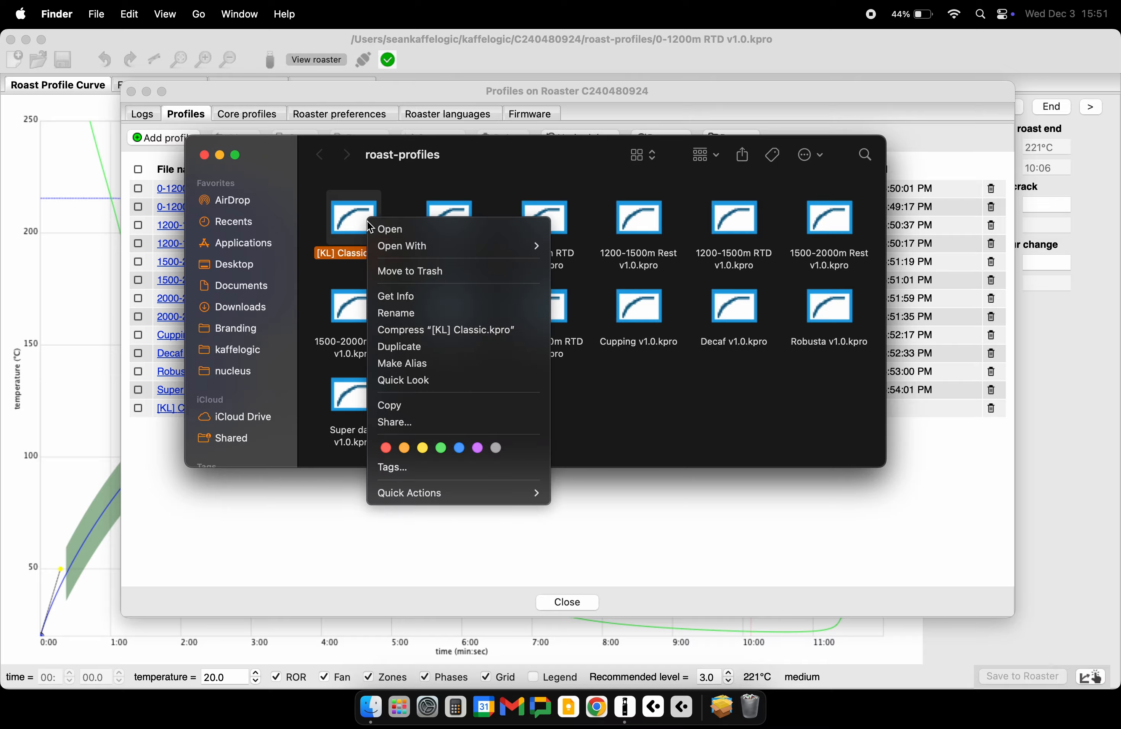
pyautogui.click(414, 270)
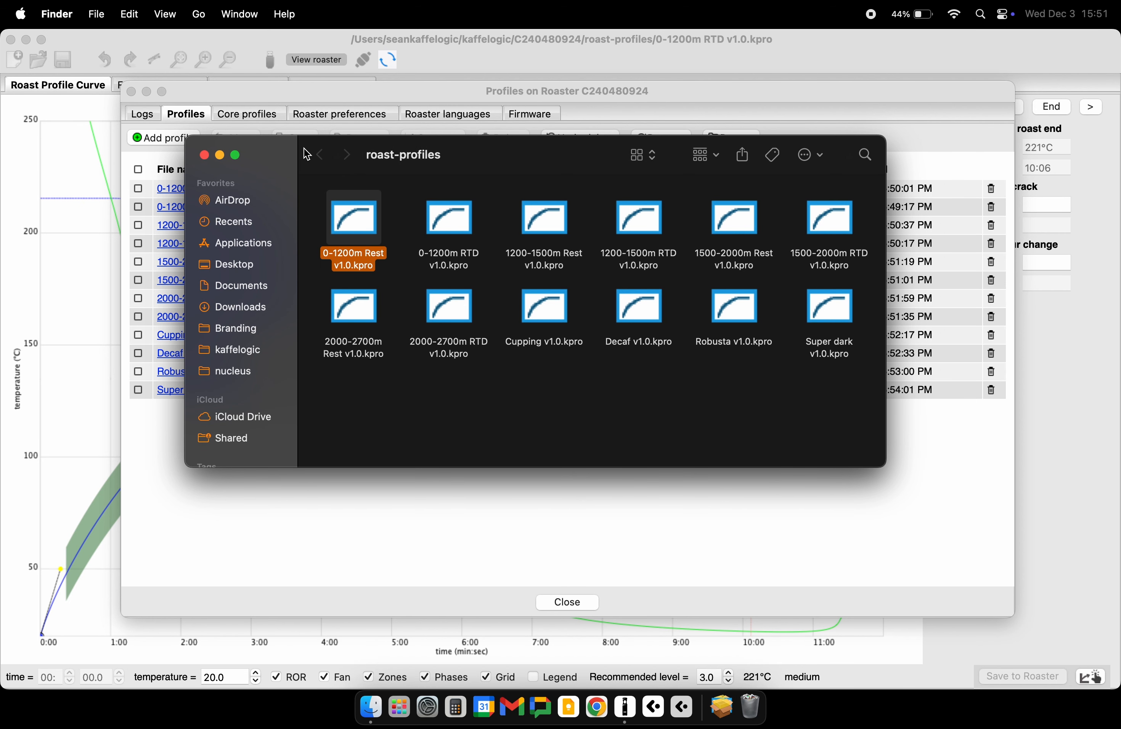
pyautogui.click(205, 155)
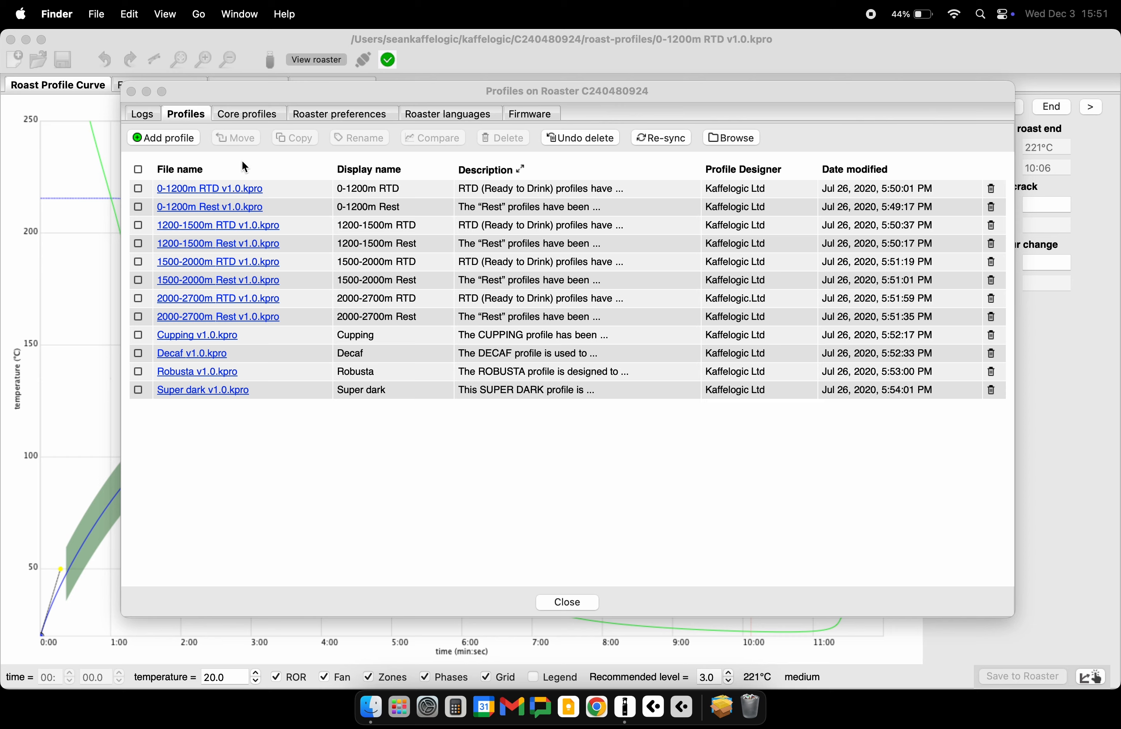
# - Add the Ethiopia - Banko Gotiti - Natural - Filter.kpro profile from the Desktop to the roaster and open its curve
pyautogui.click(180, 140)
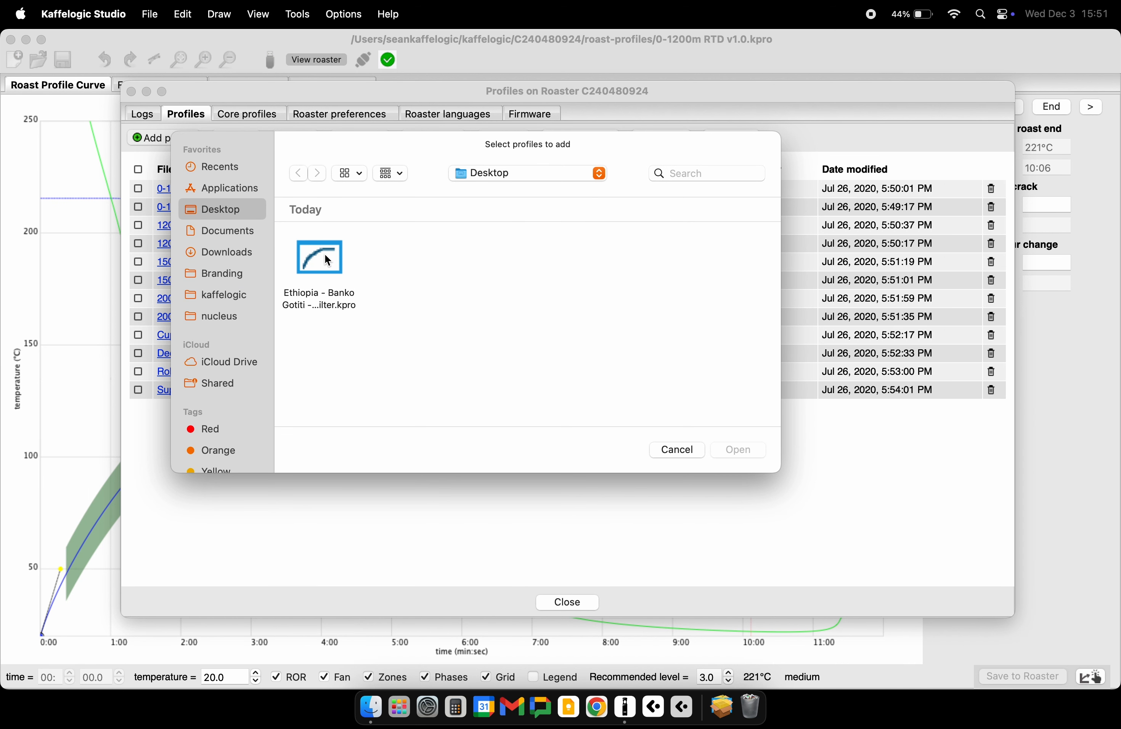
pyautogui.click(326, 256)
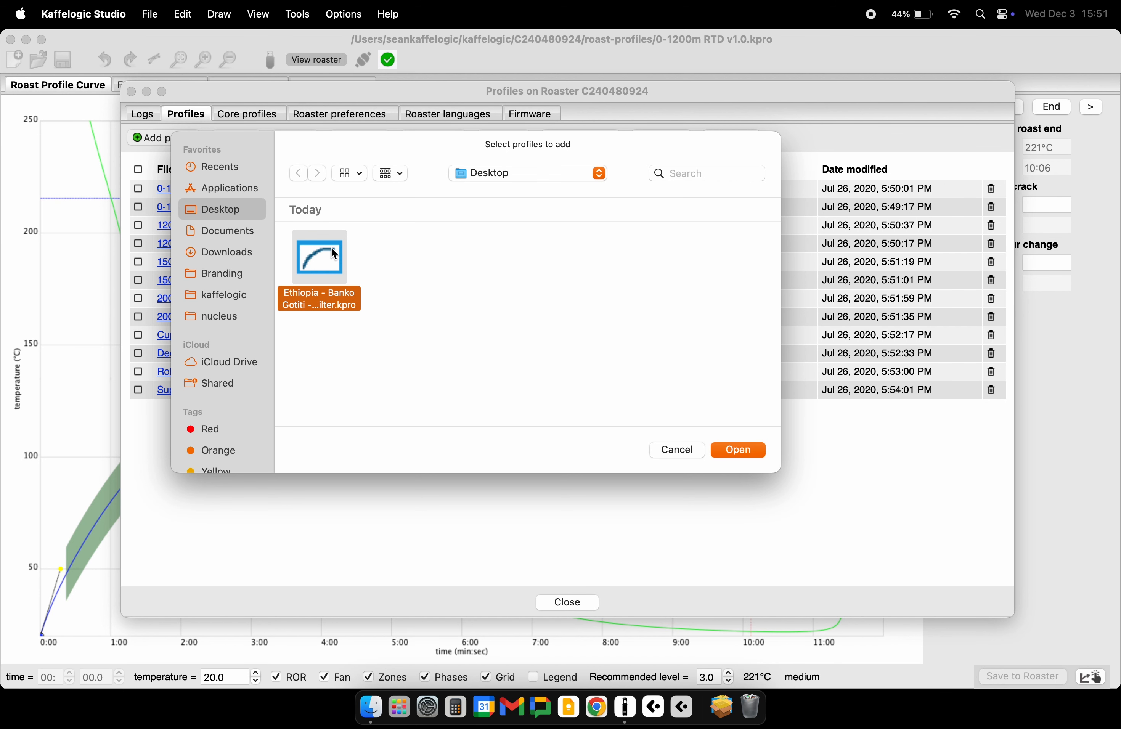
pyautogui.click(742, 453)
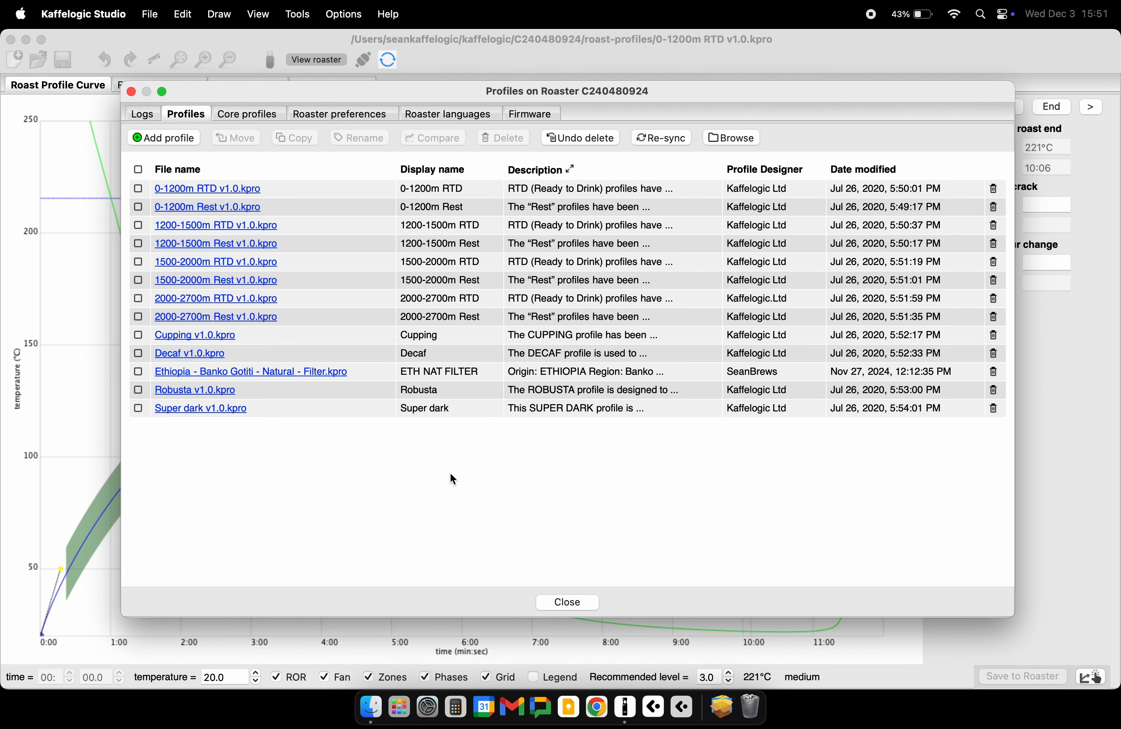
pyautogui.click(213, 372)
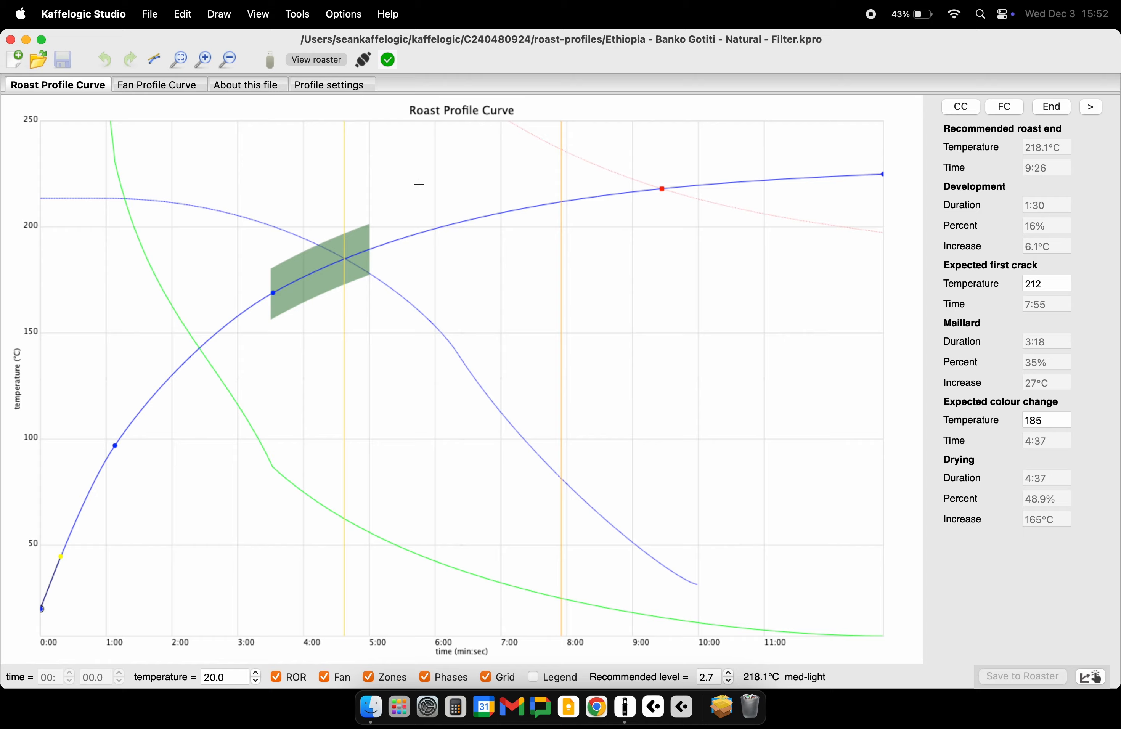
# - Copy the KL Natural and KL Washed core profiles from the master set to the roaster
pyautogui.click(332, 59)
pyautogui.click(335, 160)
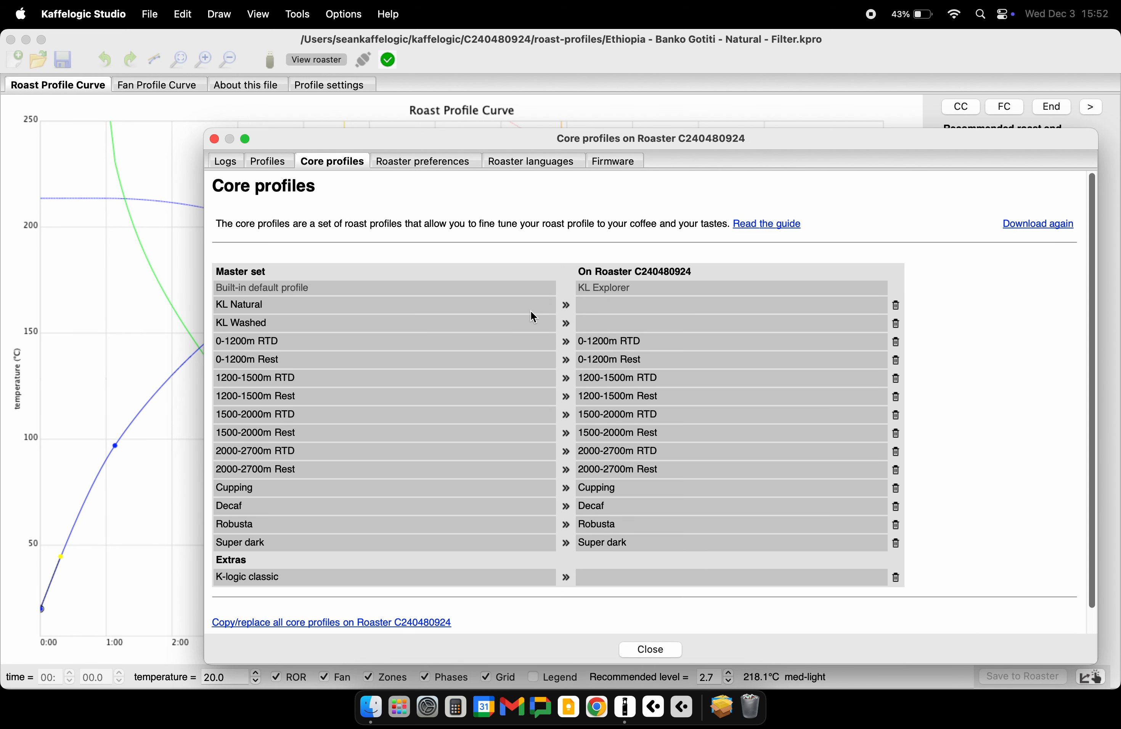
pyautogui.click(569, 310)
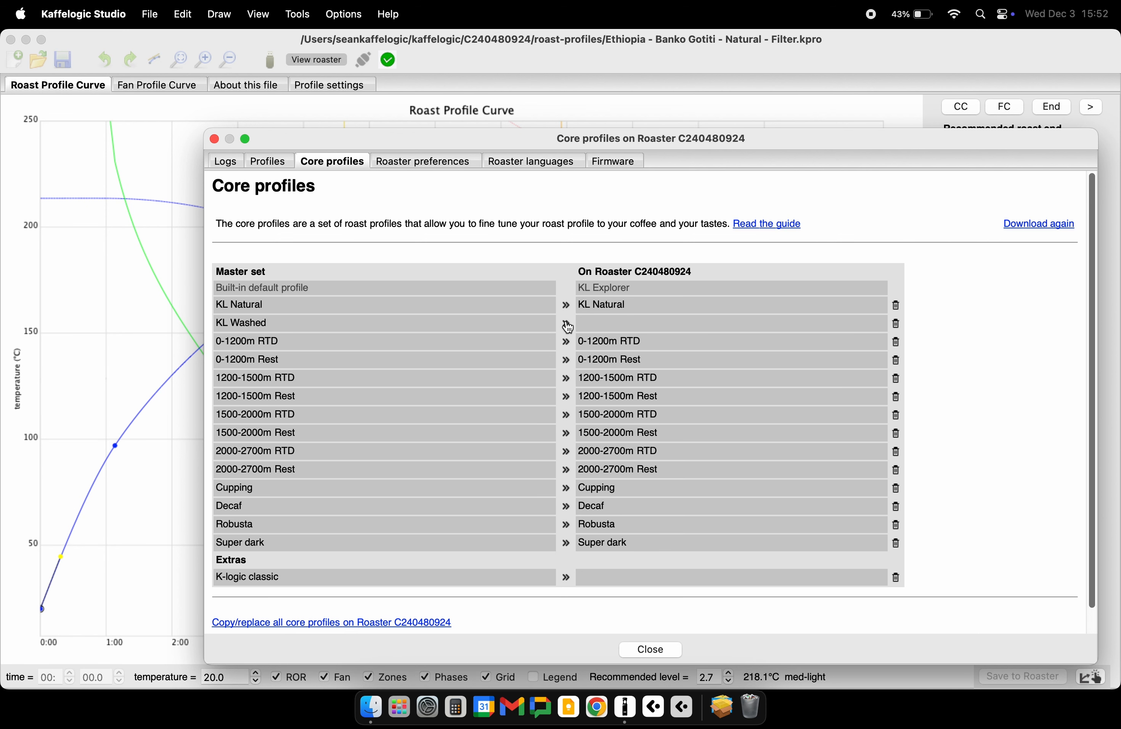
pyautogui.click(568, 326)
# - Delete KL Natural from the roaster's core profiles and copy it back from the master set
pyautogui.click(897, 308)
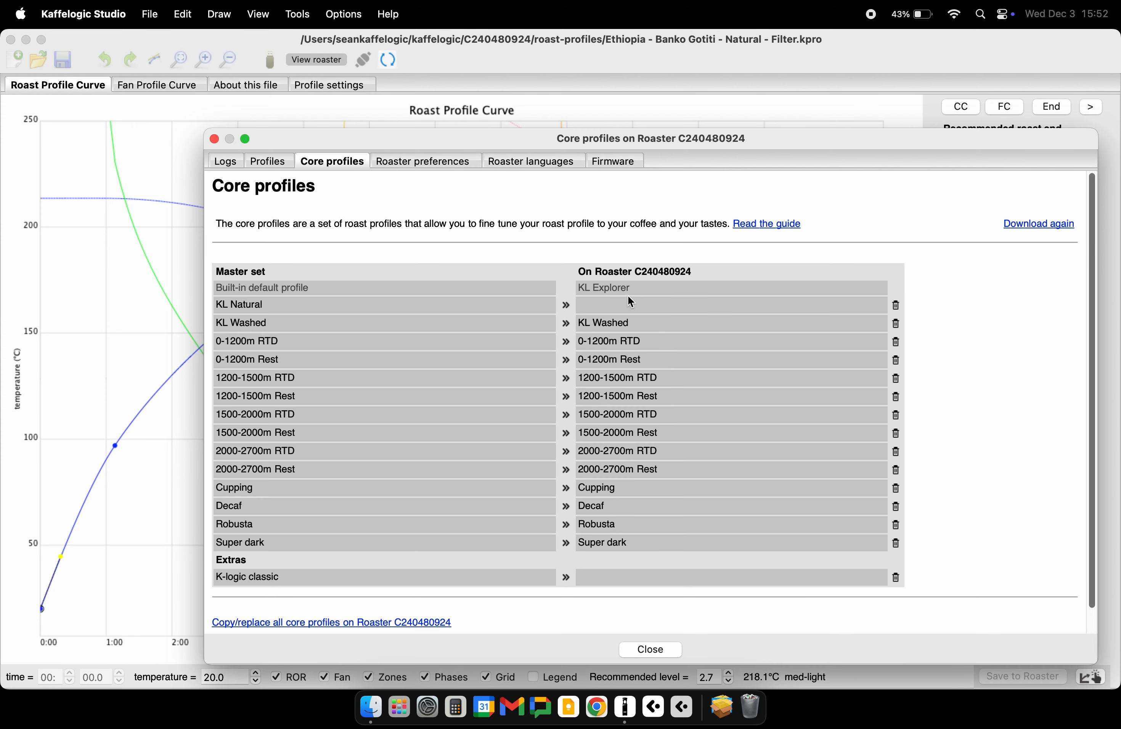
pyautogui.click(567, 306)
# - Review the roaster preferences, from the dial-in method and development percent lock down to the language and temperature unit
pyautogui.click(429, 162)
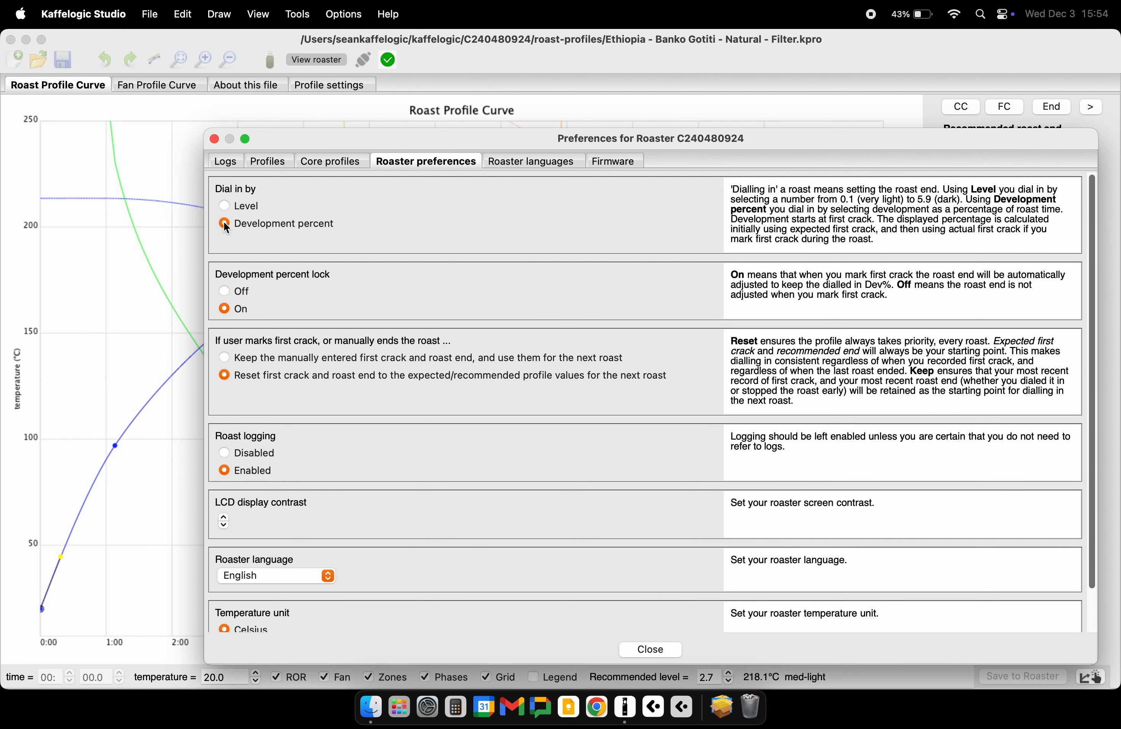
pyautogui.scroll(-2, 259, 287)
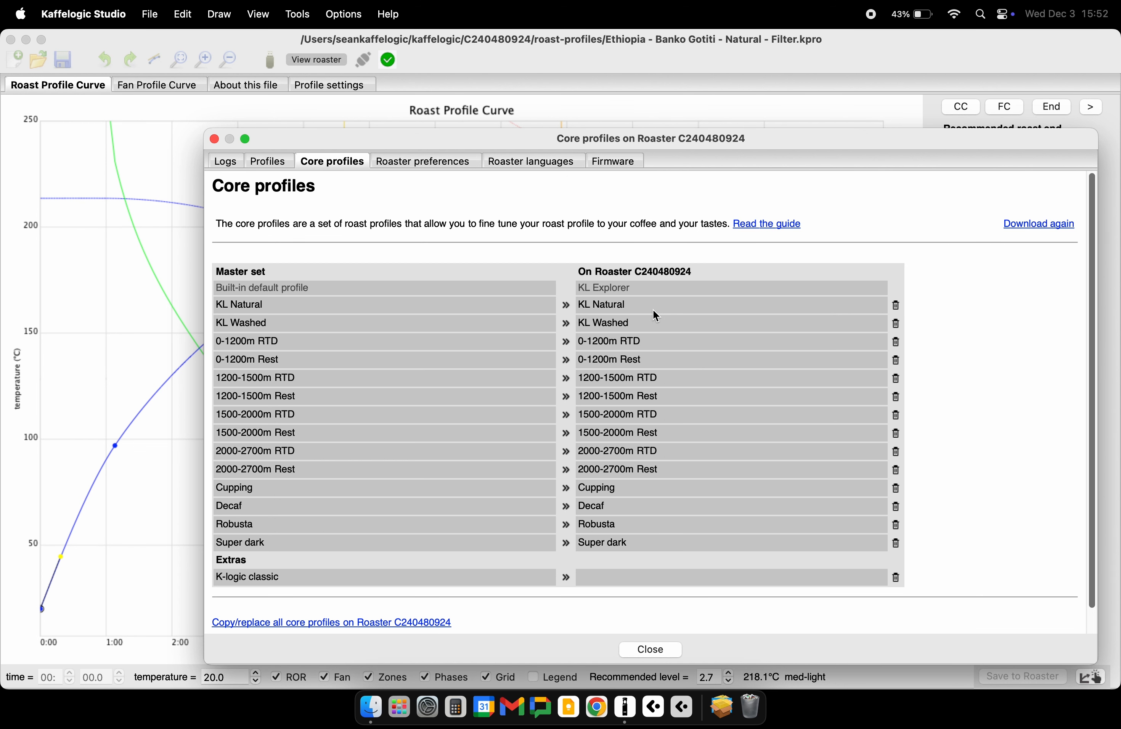
# - Install firmware v7.19.3 on the roaster and check its update status
pyautogui.click(608, 164)
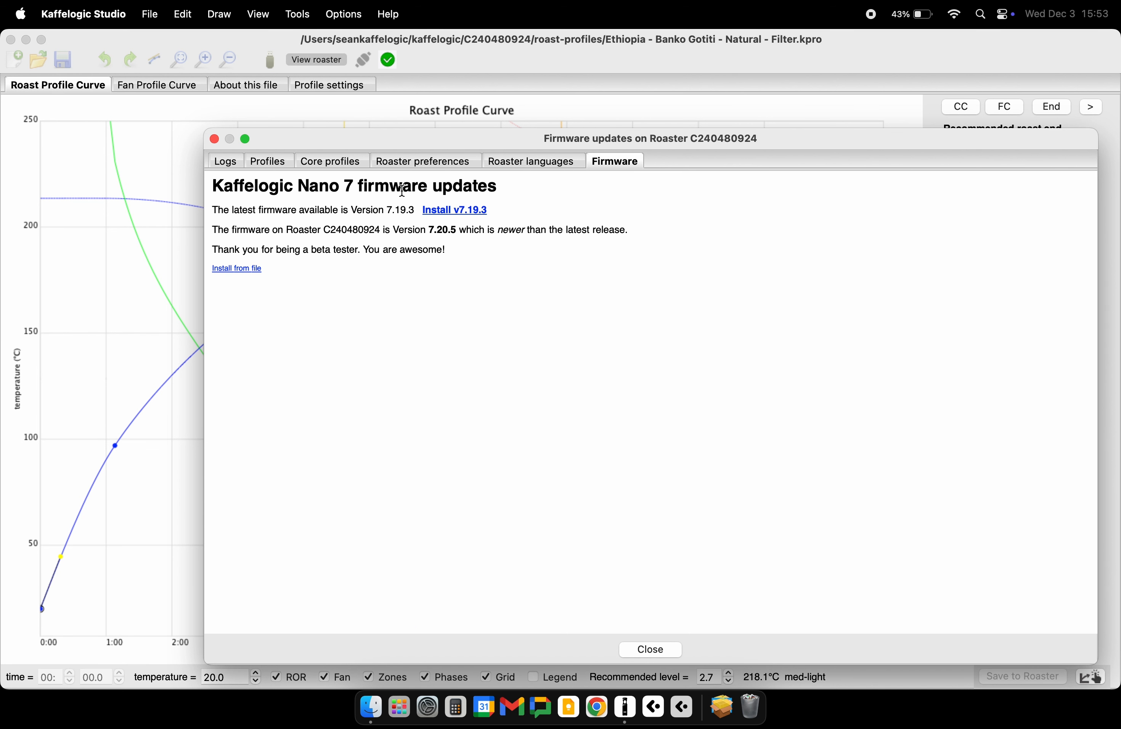
pyautogui.moveTo(358, 186); pyautogui.dragTo(508, 191)
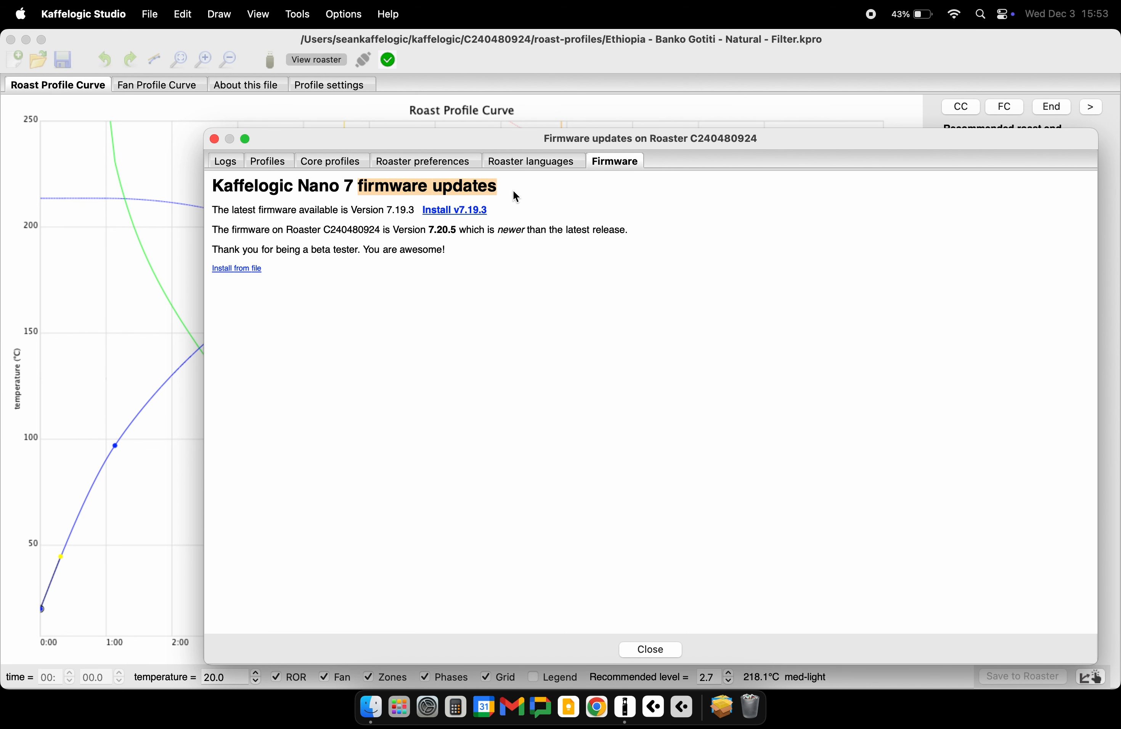
pyautogui.click(516, 196)
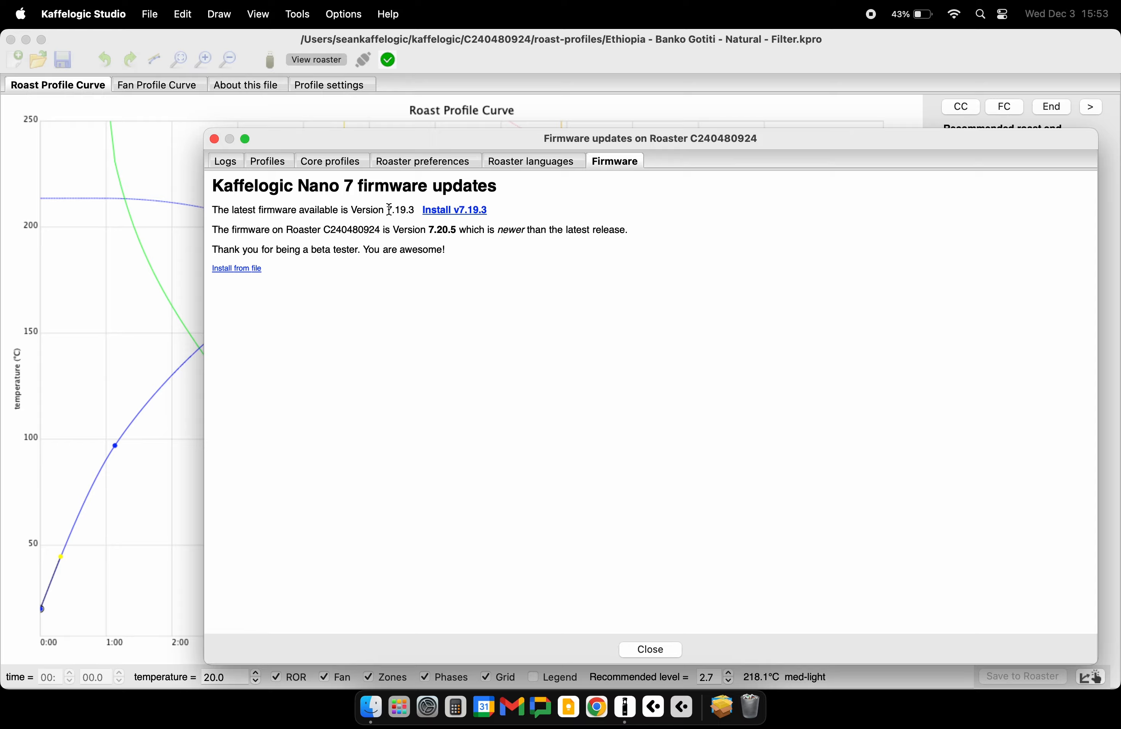
pyautogui.moveTo(387, 210); pyautogui.dragTo(417, 210)
pyautogui.click(463, 211)
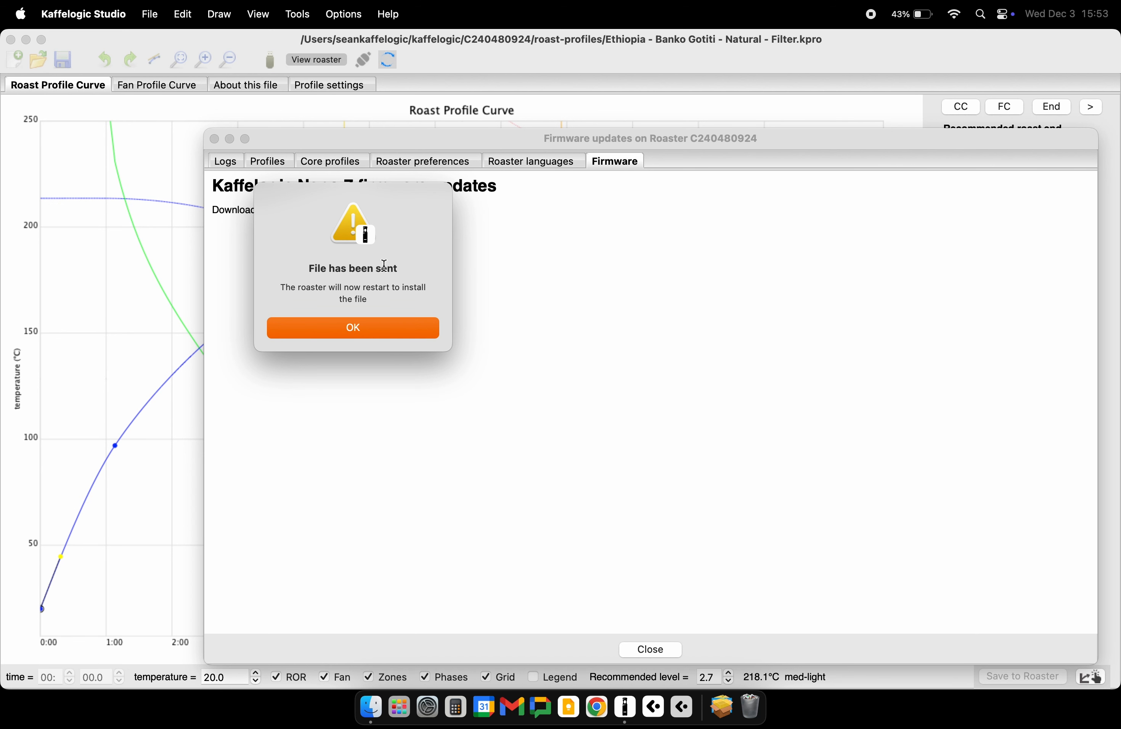
pyautogui.click(369, 330)
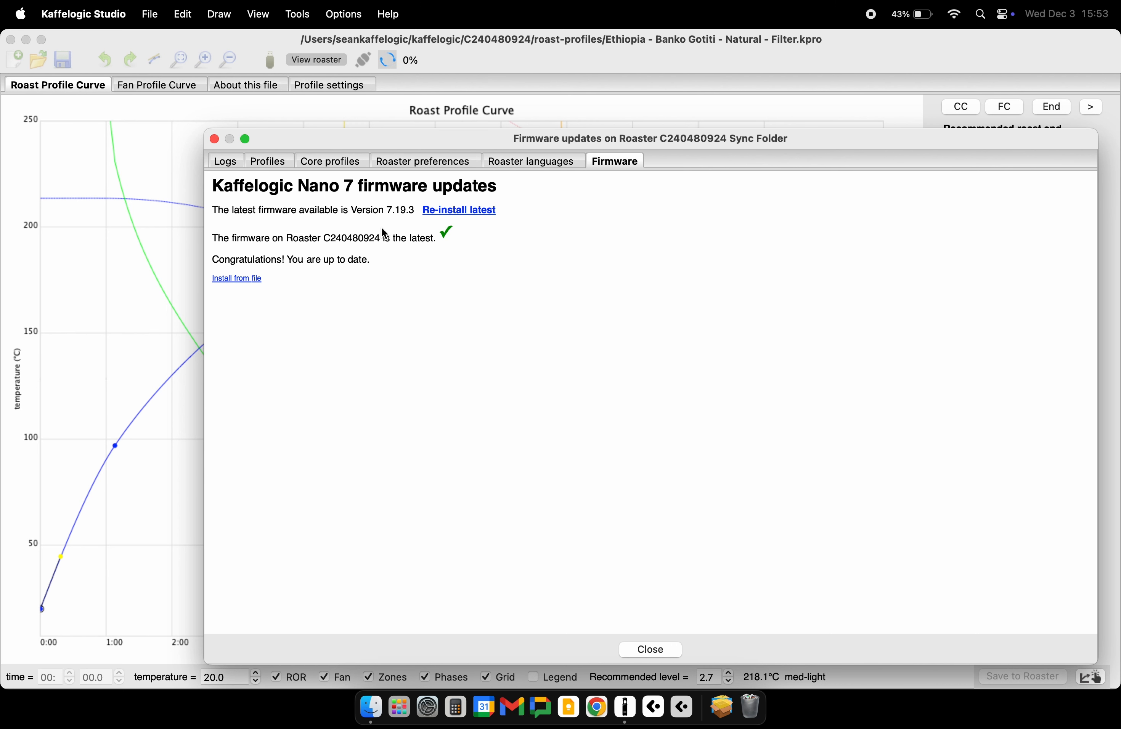
pyautogui.moveTo(389, 235); pyautogui.dragTo(446, 234)
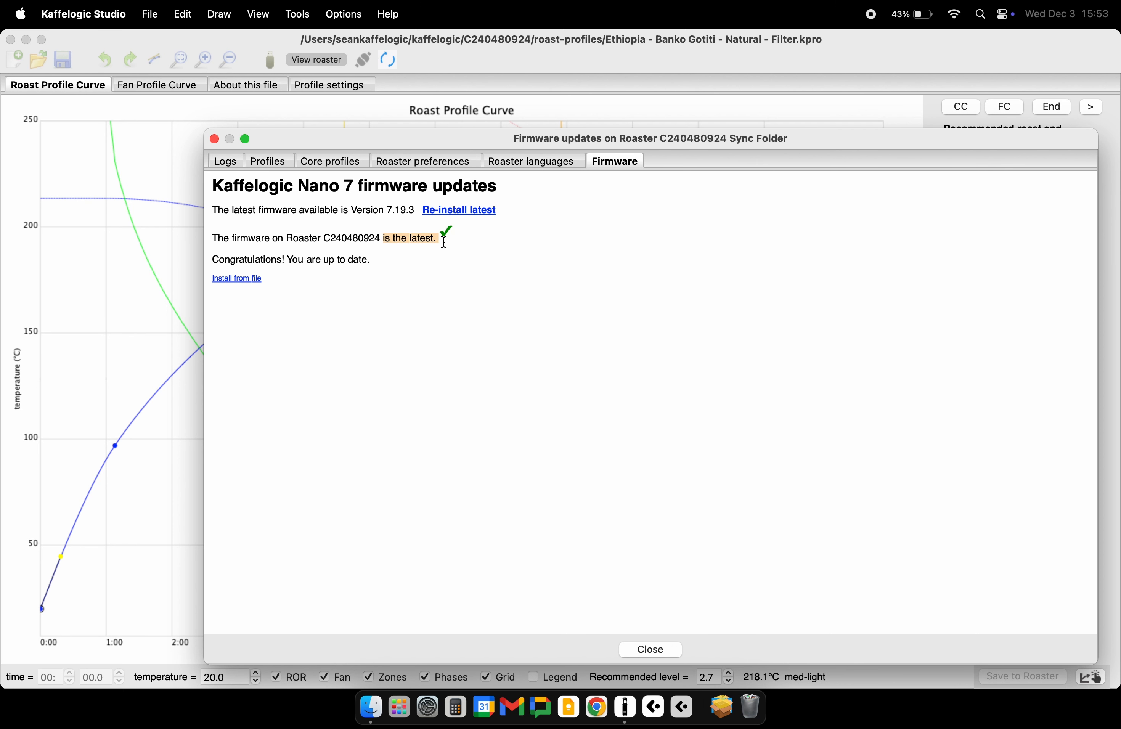
pyautogui.click(466, 255)
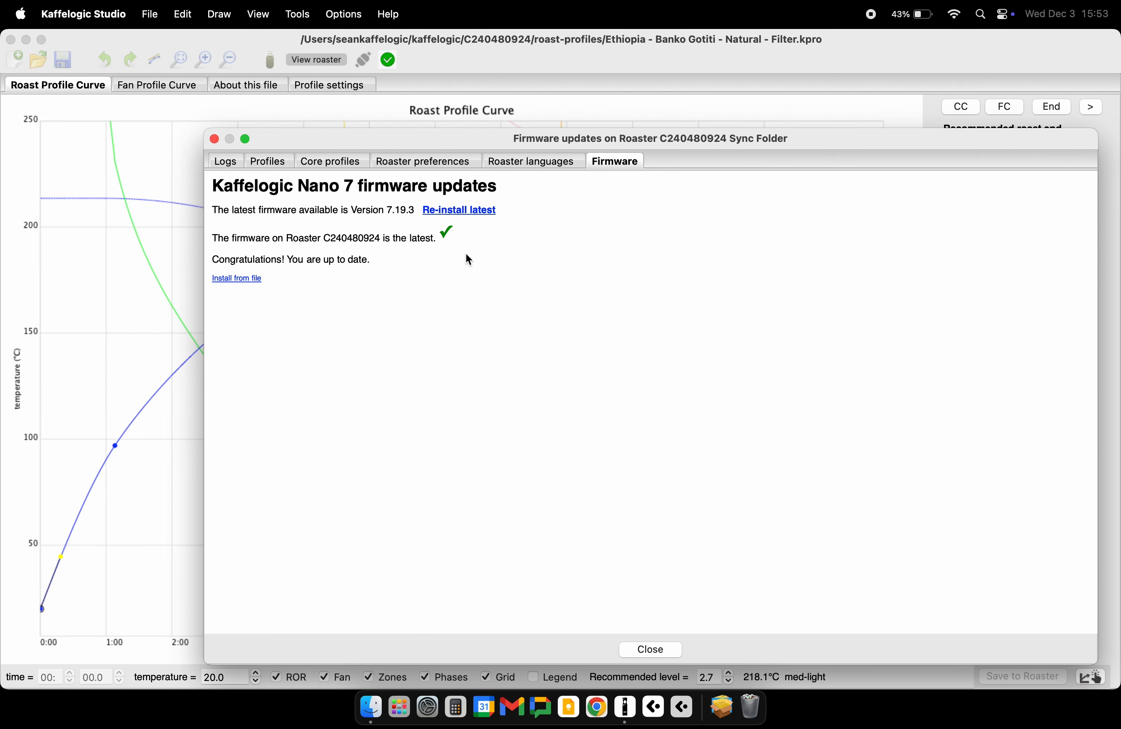